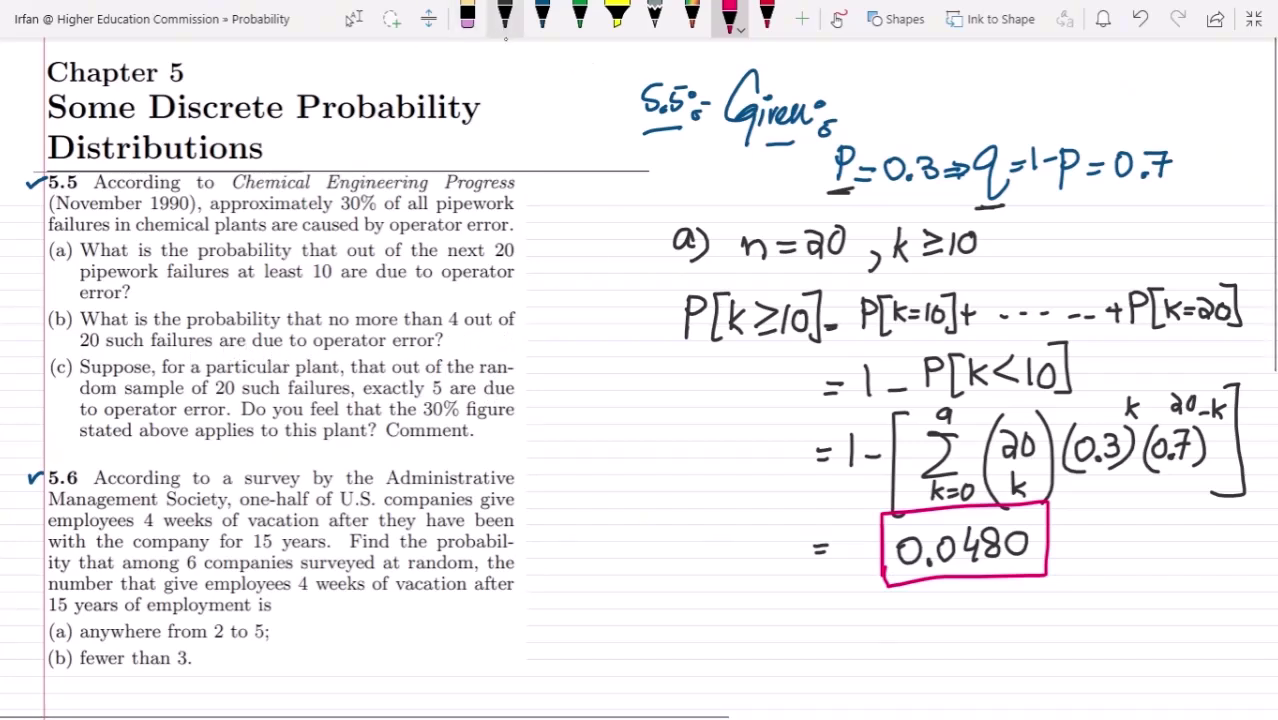
# Switch to the black pen after boxing part (a)'s answer 0.0480.
pyautogui.click(502, 34)
# Write 'b) P[k≤4] = P[k=0]+…+P[k=4]' below part (a).
pyautogui.moveTo(590, 586); pyautogui.dragTo(604, 626)
pyautogui.moveTo(645, 588)
pyautogui.mouseDown()
pyautogui.moveTo(645, 622)
pyautogui.moveTo(648, 606)
pyautogui.moveTo(682, 620)
pyautogui.mouseUp()
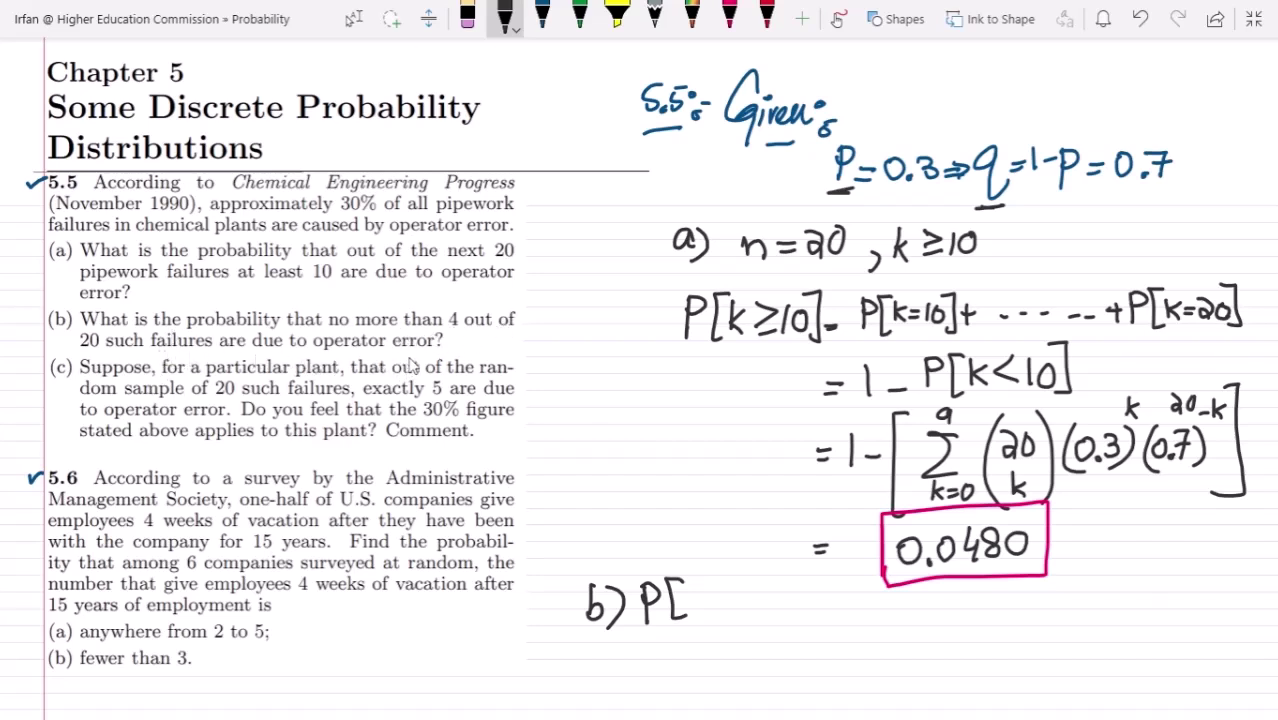
pyautogui.moveTo(689, 578)
pyautogui.mouseDown()
pyautogui.moveTo(689, 620)
pyautogui.moveTo(716, 620)
pyautogui.mouseUp()
pyautogui.moveTo(728, 576)
pyautogui.mouseDown()
pyautogui.moveTo(750, 599)
pyautogui.moveTo(762, 576)
pyautogui.moveTo(764, 622)
pyautogui.mouseUp()
pyautogui.moveTo(777, 598)
pyautogui.mouseDown()
pyautogui.moveTo(813, 623)
pyautogui.moveTo(820, 584)
pyautogui.moveTo(835, 619)
pyautogui.moveTo(886, 600)
pyautogui.mouseUp()
pyautogui.moveTo(874, 609)
pyautogui.mouseDown()
pyautogui.moveTo(895, 593)
pyautogui.moveTo(903, 622)
pyautogui.moveTo(928, 612)
pyautogui.mouseUp()
pyautogui.moveTo(919, 600); pyautogui.dragTo(963, 601)
pyautogui.moveTo(974, 601)
pyautogui.mouseDown()
pyautogui.moveTo(1072, 602)
pyautogui.moveTo(1064, 618)
pyautogui.mouseUp()
pyautogui.moveTo(1084, 570)
pyautogui.mouseDown()
pyautogui.moveTo(1084, 614)
pyautogui.moveTo(1080, 598)
pyautogui.moveTo(1116, 620)
pyautogui.mouseUp()
pyautogui.moveTo(1124, 576)
pyautogui.mouseDown()
pyautogui.moveTo(1122, 604)
pyautogui.moveTo(1172, 596)
pyautogui.mouseUp()
pyautogui.moveTo(1168, 576)
pyautogui.mouseDown()
pyautogui.moveTo(1166, 606)
pyautogui.moveTo(1178, 560)
pyautogui.moveTo(1162, 610)
pyautogui.mouseUp()
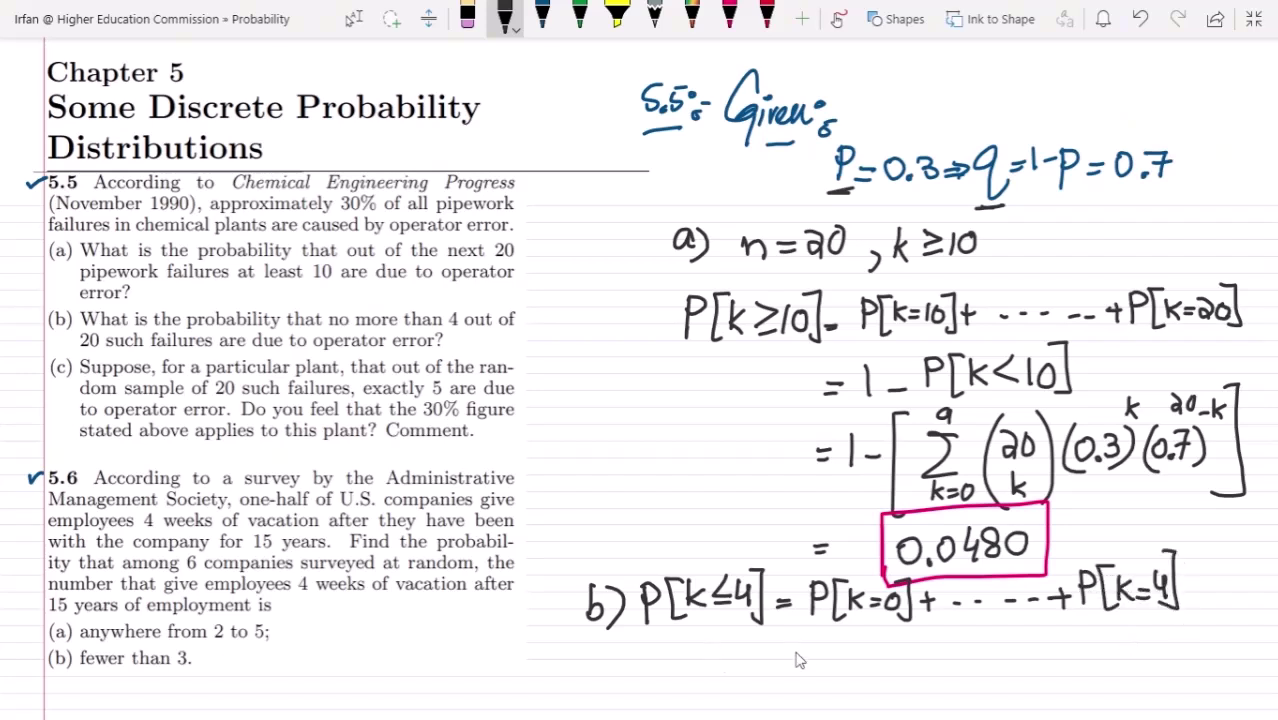
# On the next line write = Σ from k=0 to 4 of (20 k)(0.3)^k(0.7)^(20−k).
pyautogui.moveTo(791, 650); pyautogui.dragTo(806, 649)
pyautogui.moveTo(791, 658); pyautogui.dragTo(807, 657)
pyautogui.moveTo(890, 640)
pyautogui.mouseDown()
pyautogui.moveTo(862, 642)
pyautogui.moveTo(891, 664)
pyautogui.moveTo(865, 690)
pyautogui.moveTo(887, 680)
pyautogui.mouseUp()
pyautogui.moveTo(876, 686); pyautogui.dragTo(896, 675)
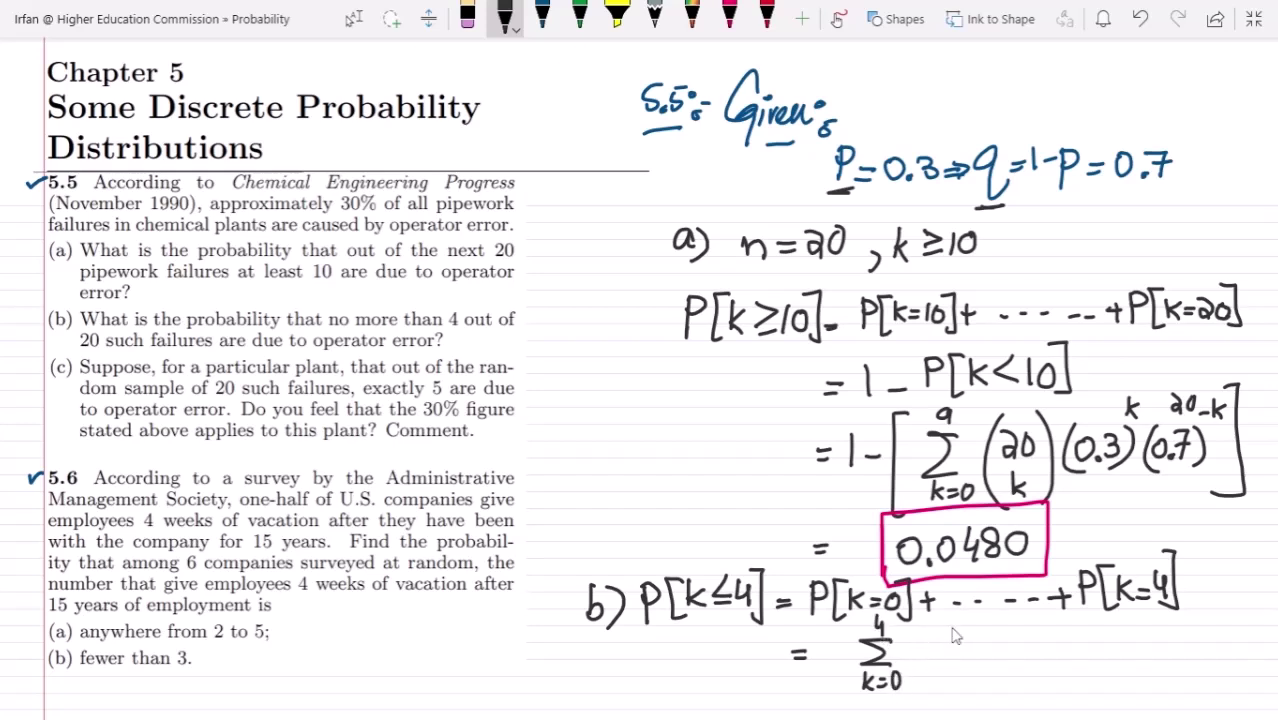
pyautogui.moveTo(928, 648); pyautogui.dragTo(930, 698)
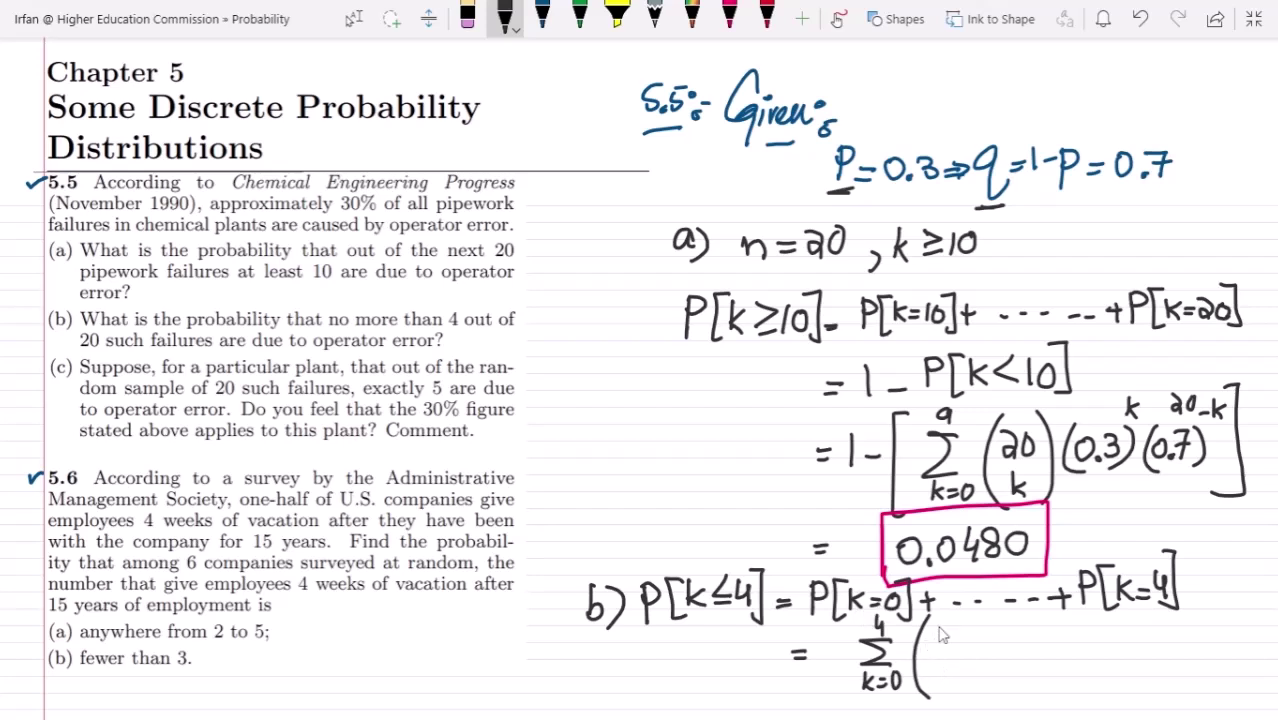
pyautogui.moveTo(938, 630)
pyautogui.mouseDown()
pyautogui.moveTo(953, 647)
pyautogui.moveTo(961, 628)
pyautogui.moveTo(947, 680)
pyautogui.moveTo(962, 684)
pyautogui.mouseUp()
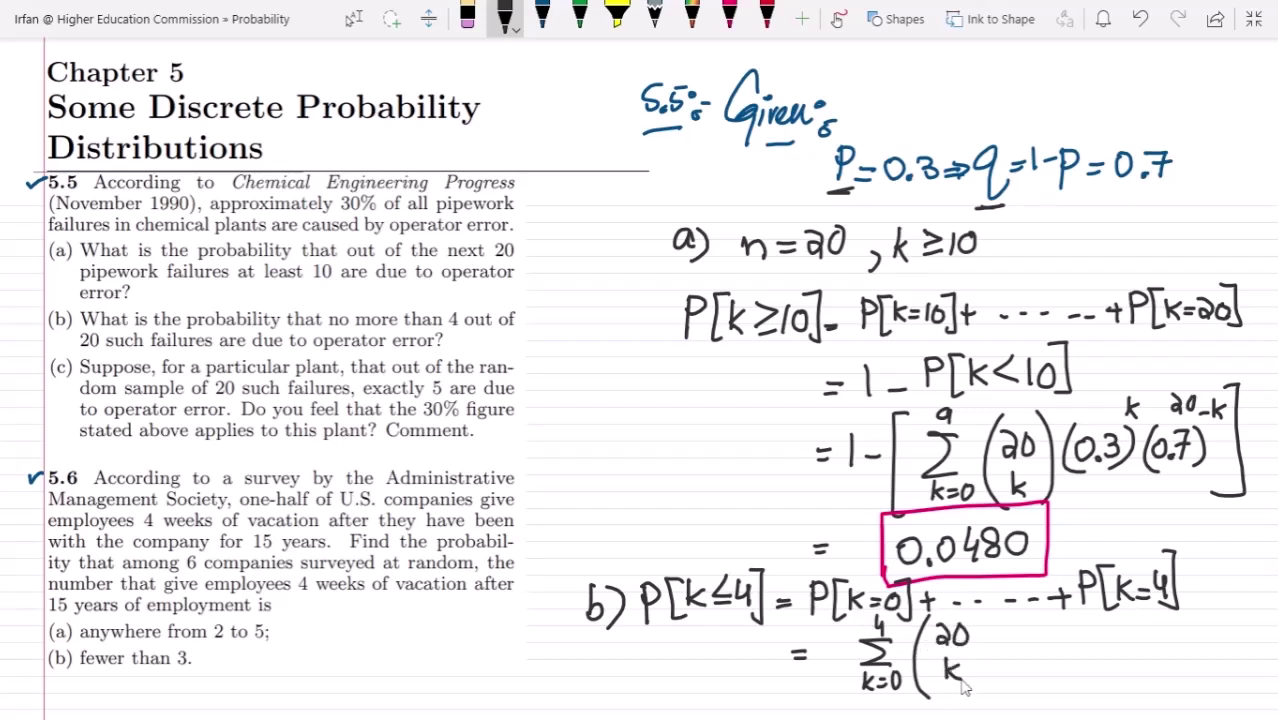
pyautogui.moveTo(976, 622); pyautogui.dragTo(972, 698)
pyautogui.moveTo(1006, 640)
pyautogui.mouseDown()
pyautogui.moveTo(1000, 674)
pyautogui.moveTo(1020, 648)
pyautogui.mouseUp()
pyautogui.moveTo(1029, 661); pyautogui.dragTo(1030, 662)
pyautogui.moveTo(1038, 644)
pyautogui.mouseDown()
pyautogui.moveTo(1068, 632)
pyautogui.moveTo(1088, 690)
pyautogui.mouseUp()
pyautogui.moveTo(1110, 648); pyautogui.dragTo(1120, 661)
pyautogui.moveTo(1125, 645)
pyautogui.mouseDown()
pyautogui.moveTo(1141, 643)
pyautogui.moveTo(1133, 664)
pyautogui.moveTo(1146, 664)
pyautogui.mouseUp()
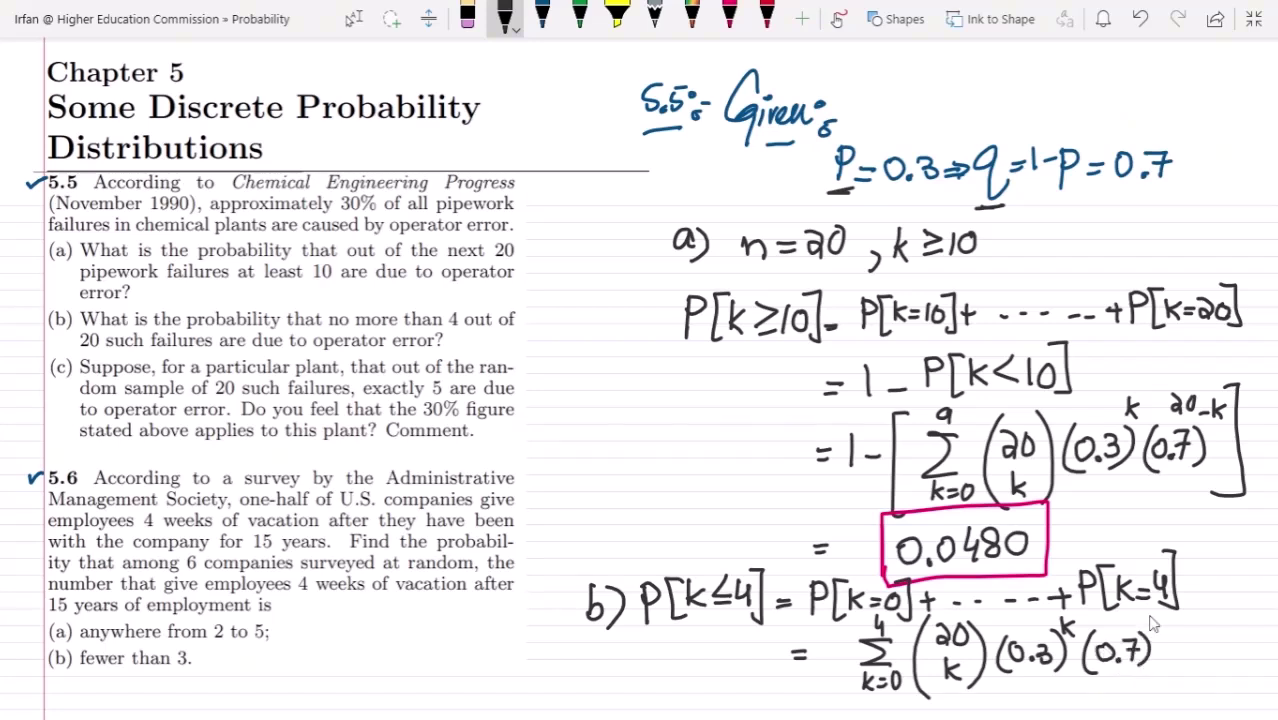
pyautogui.moveTo(1148, 620)
pyautogui.mouseDown()
pyautogui.moveTo(1160, 632)
pyautogui.moveTo(1167, 618)
pyautogui.moveTo(1190, 624)
pyautogui.moveTo(1192, 638)
pyautogui.mouseUp()
pyautogui.moveTo(1205, 620); pyautogui.dragTo(1206, 640)
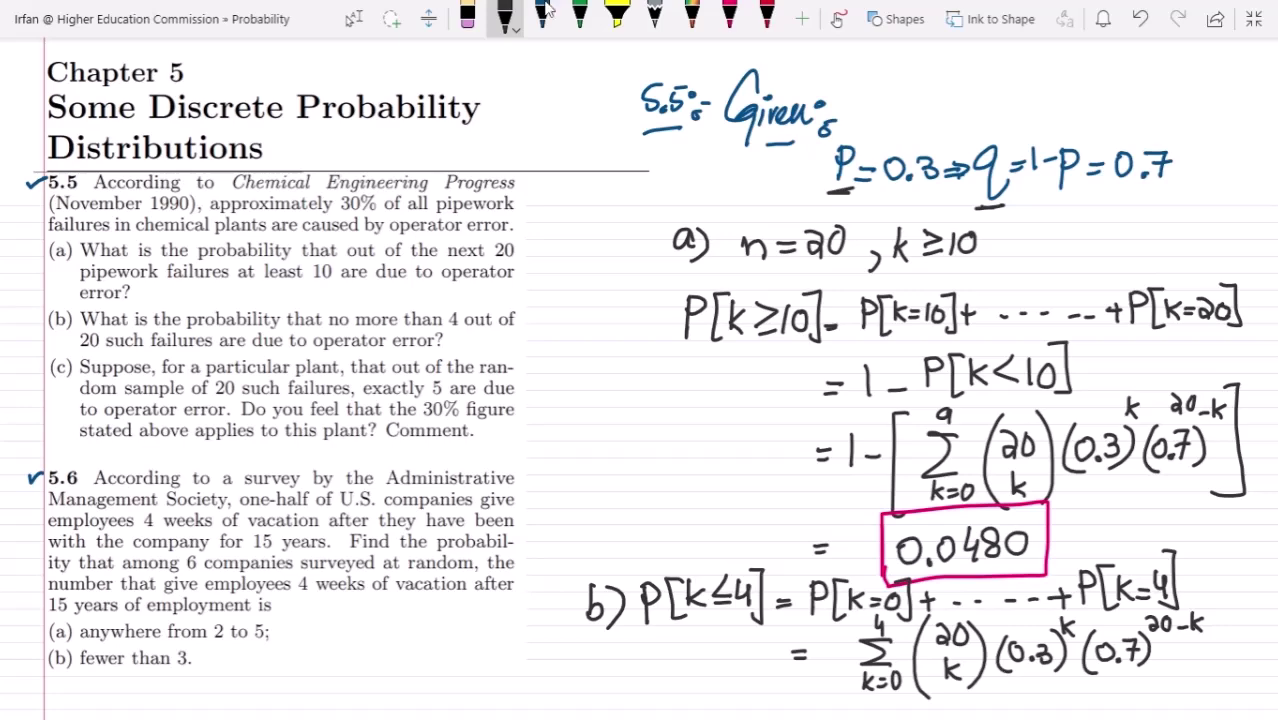
pyautogui.moveTo(1272, 178); pyautogui.dragTo(1274, 290)
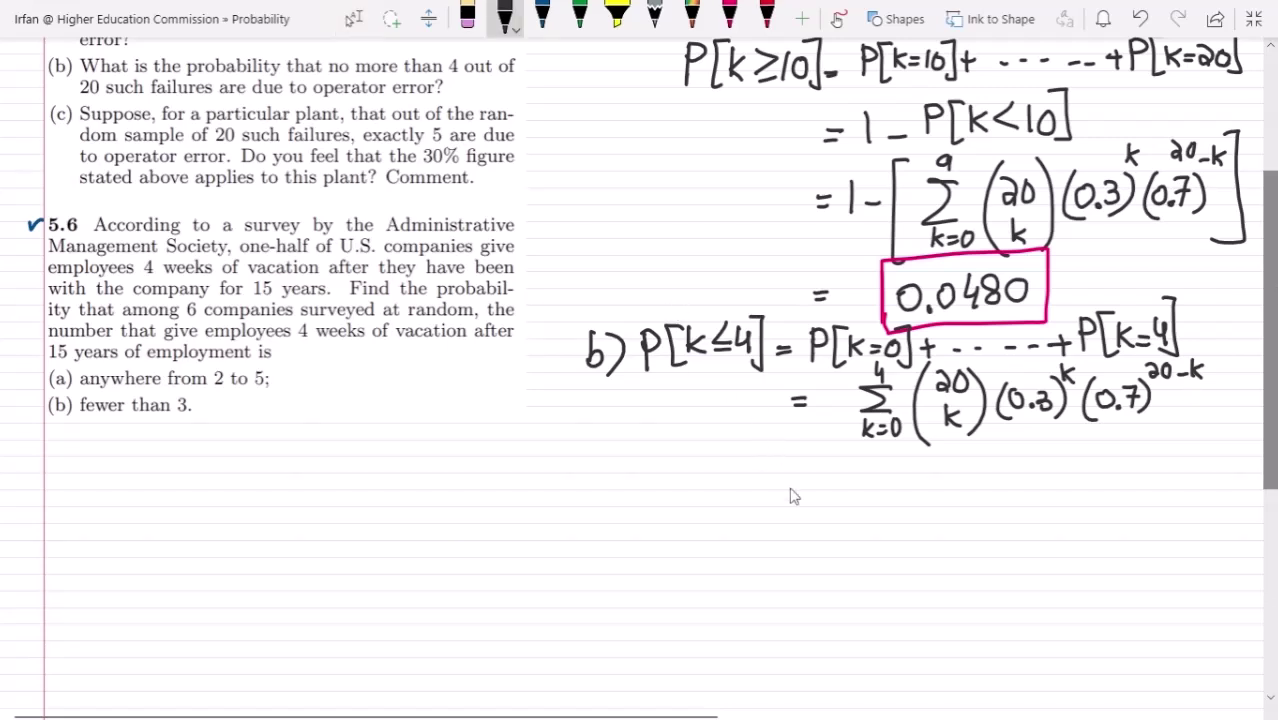
# Write = 0.2375 under the summation, box it in red, and return to black ink.
pyautogui.moveTo(789, 501); pyautogui.dragTo(802, 500)
pyautogui.moveTo(789, 511)
pyautogui.mouseDown()
pyautogui.moveTo(842, 484)
pyautogui.moveTo(856, 512)
pyautogui.moveTo(896, 512)
pyautogui.moveTo(930, 482)
pyautogui.moveTo(915, 511)
pyautogui.moveTo(936, 509)
pyautogui.moveTo(958, 477)
pyautogui.mouseUp()
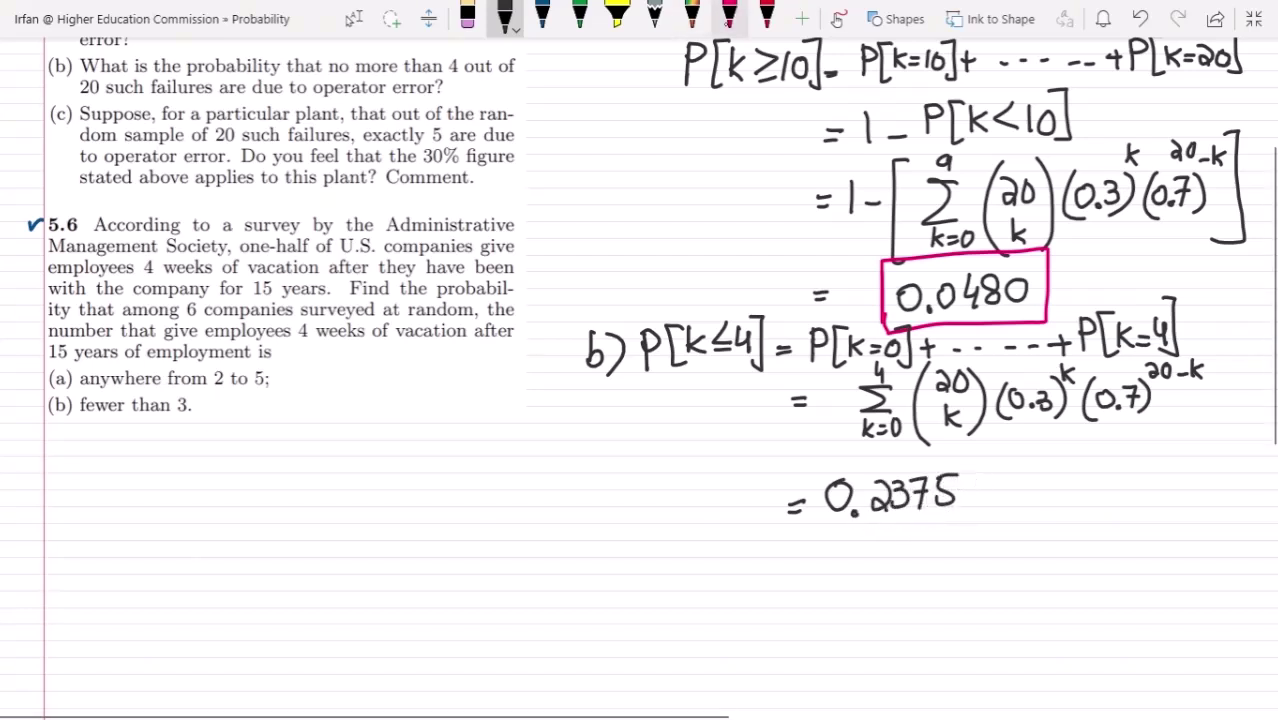
pyautogui.click(767, 18)
pyautogui.moveTo(813, 525)
pyautogui.mouseDown()
pyautogui.moveTo(818, 459)
pyautogui.moveTo(957, 442)
pyautogui.moveTo(957, 539)
pyautogui.moveTo(812, 533)
pyautogui.mouseUp()
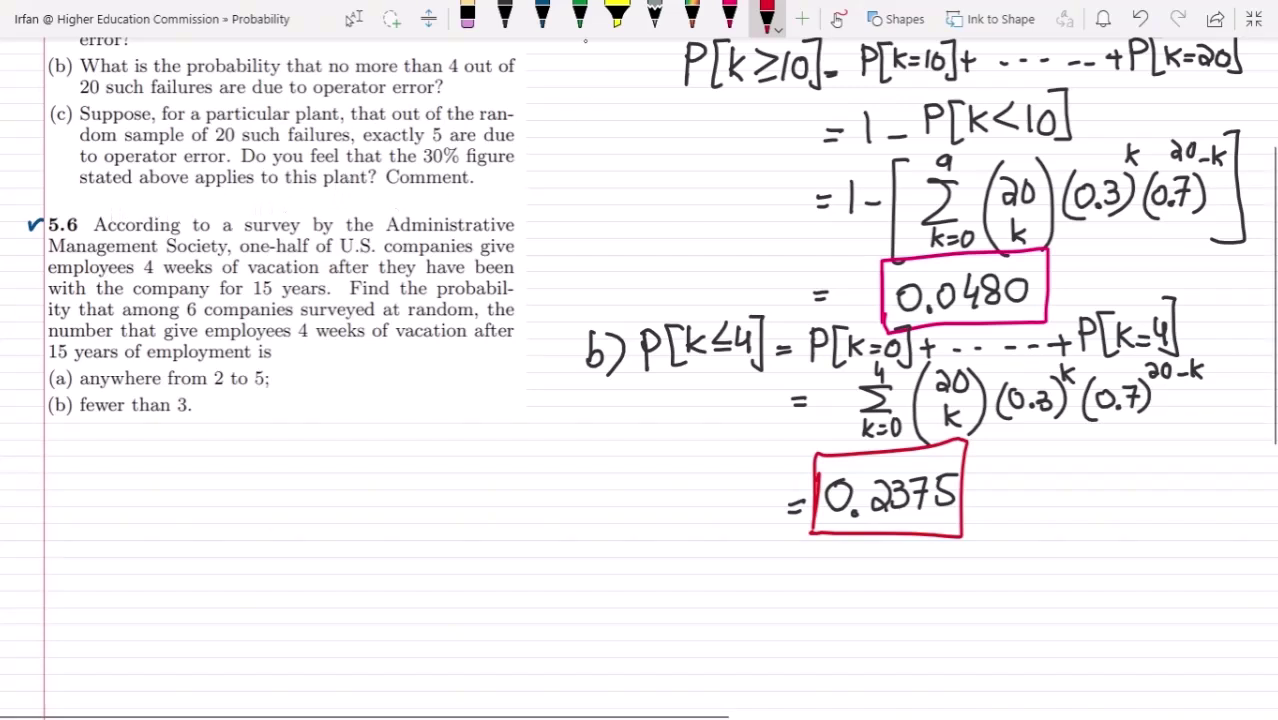
pyautogui.click(504, 18)
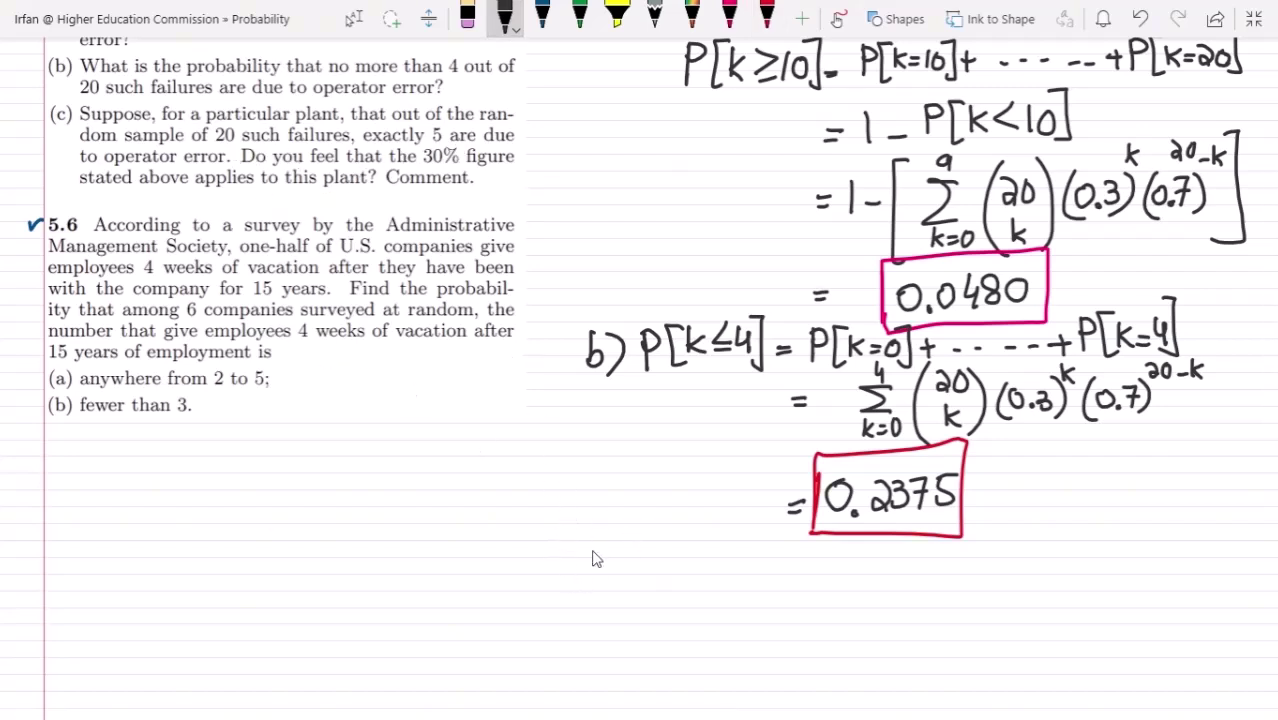
# Write 'c) P[k=5] = (20 5)' below part (b).
pyautogui.moveTo(556, 550); pyautogui.dragTo(554, 589)
pyautogui.moveTo(561, 542); pyautogui.dragTo(562, 591)
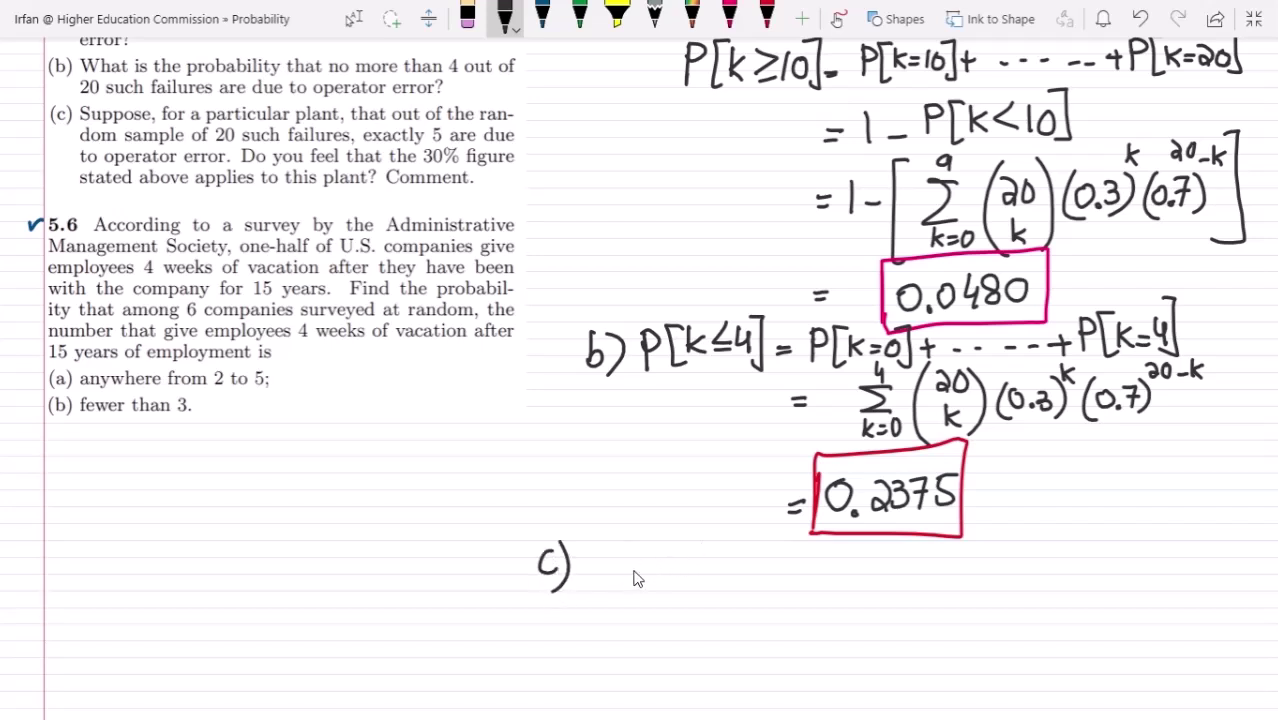
pyautogui.moveTo(598, 542)
pyautogui.mouseDown()
pyautogui.moveTo(597, 590)
pyautogui.moveTo(600, 566)
pyautogui.moveTo(638, 582)
pyautogui.moveTo(662, 580)
pyautogui.moveTo(669, 561)
pyautogui.mouseUp()
pyautogui.moveTo(657, 570); pyautogui.dragTo(672, 576)
pyautogui.moveTo(676, 555)
pyautogui.mouseDown()
pyautogui.moveTo(697, 556)
pyautogui.moveTo(690, 588)
pyautogui.moveTo(720, 564)
pyautogui.mouseUp()
pyautogui.moveTo(708, 573)
pyautogui.mouseDown()
pyautogui.moveTo(779, 582)
pyautogui.moveTo(790, 548)
pyautogui.mouseUp()
pyautogui.moveTo(780, 600)
pyautogui.mouseDown()
pyautogui.moveTo(786, 624)
pyautogui.moveTo(793, 598)
pyautogui.mouseUp()
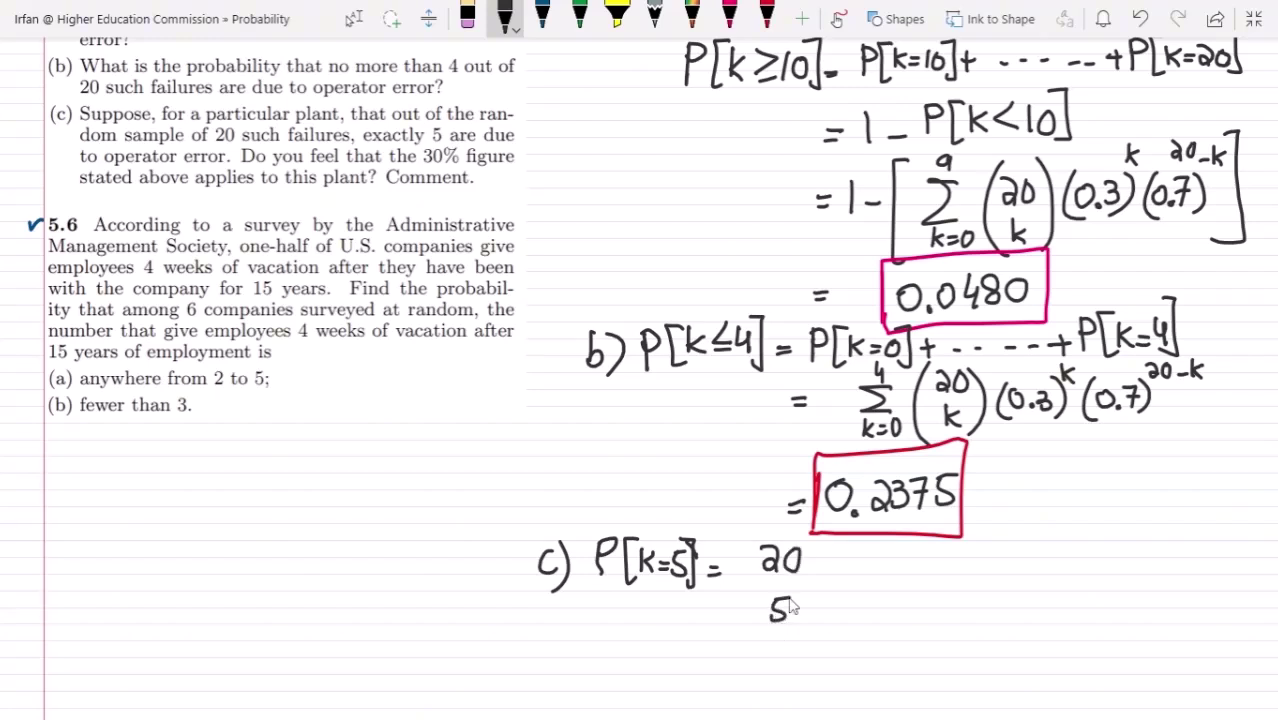
pyautogui.moveTo(812, 538)
pyautogui.mouseDown()
pyautogui.moveTo(830, 578)
pyautogui.moveTo(814, 632)
pyautogui.mouseUp()
pyautogui.moveTo(752, 538); pyautogui.dragTo(762, 642)
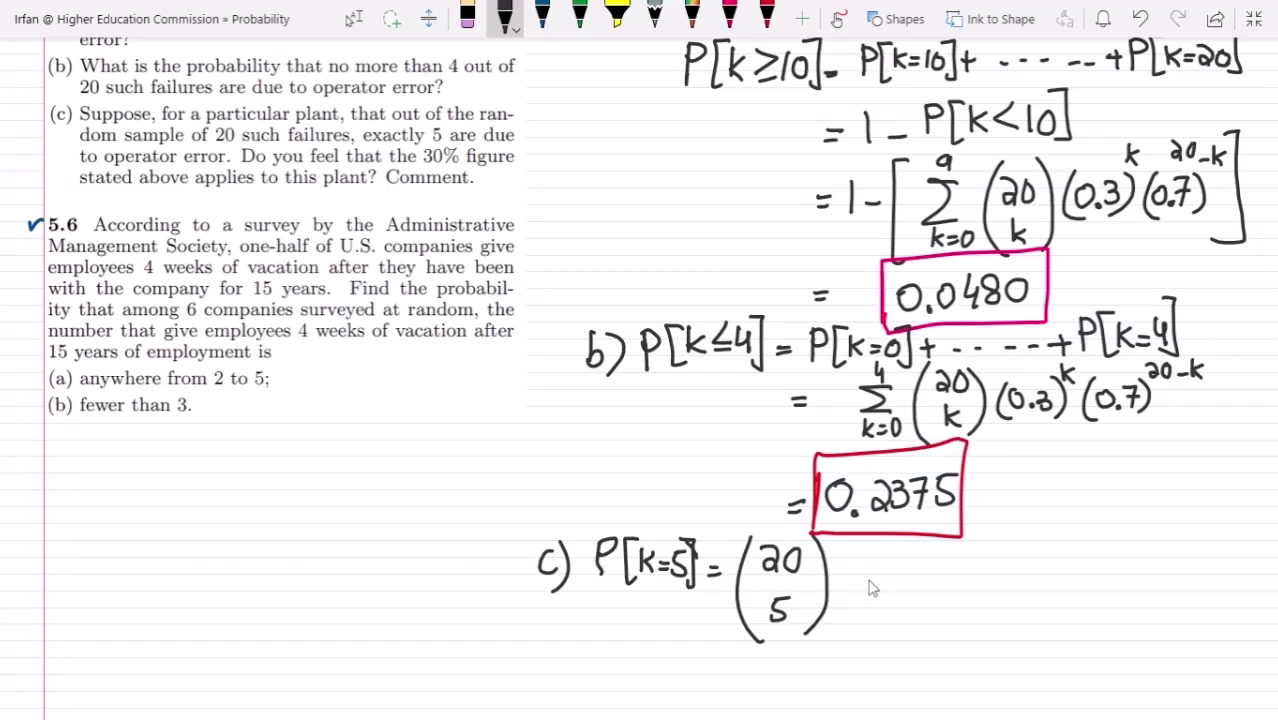
# Continue with (0.3)^5(0.7)^15 = 0.1789, then pick the red pen.
pyautogui.moveTo(866, 568)
pyautogui.mouseDown()
pyautogui.moveTo(894, 589)
pyautogui.moveTo(903, 569)
pyautogui.moveTo(896, 601)
pyautogui.moveTo(860, 577)
pyautogui.moveTo(848, 606)
pyautogui.mouseUp()
pyautogui.click(872, 589)
pyautogui.moveTo(914, 548)
pyautogui.mouseDown()
pyautogui.moveTo(913, 566)
pyautogui.moveTo(926, 547)
pyautogui.moveTo(934, 600)
pyautogui.moveTo(951, 572)
pyautogui.moveTo(972, 593)
pyautogui.mouseUp()
pyautogui.click(958, 591)
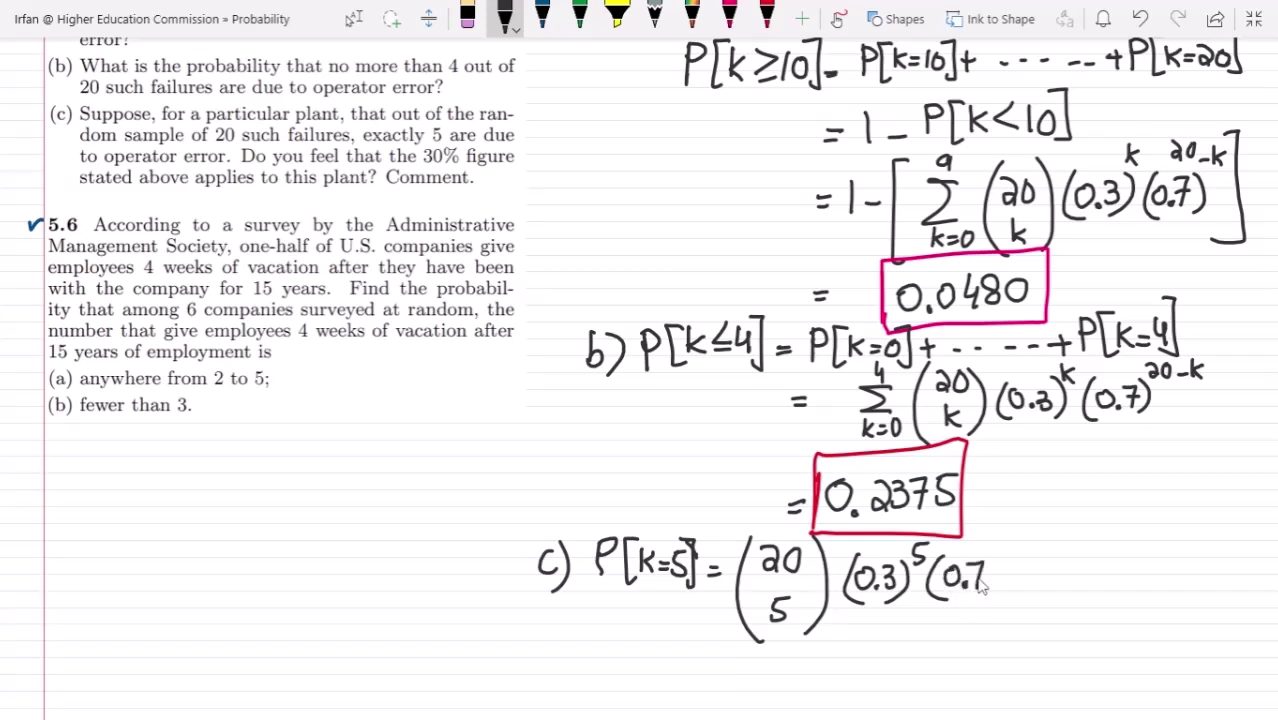
pyautogui.moveTo(994, 551); pyautogui.dragTo(996, 595)
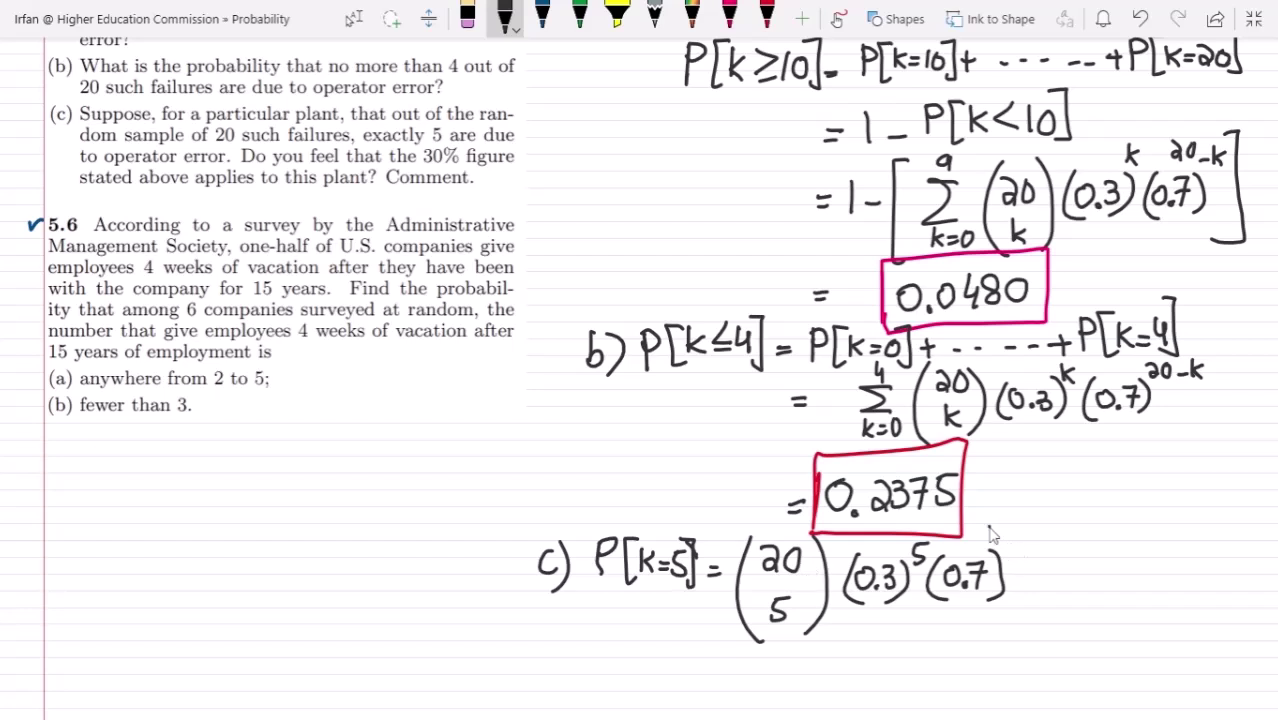
pyautogui.moveTo(1010, 524)
pyautogui.mouseDown()
pyautogui.moveTo(1000, 545)
pyautogui.moveTo(1042, 590)
pyautogui.mouseUp()
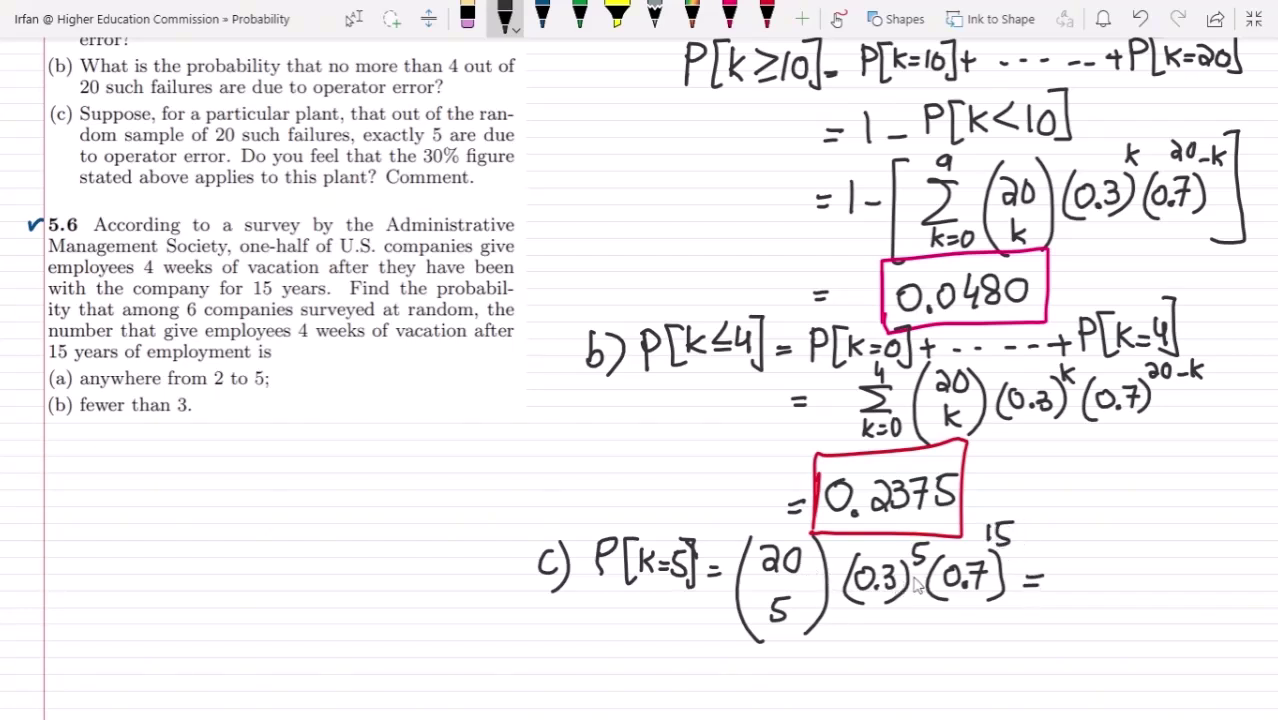
pyautogui.moveTo(1078, 560)
pyautogui.mouseDown()
pyautogui.moveTo(1096, 582)
pyautogui.moveTo(1124, 582)
pyautogui.moveTo(1127, 552)
pyautogui.moveTo(1134, 572)
pyautogui.moveTo(1150, 561)
pyautogui.moveTo(1146, 582)
pyautogui.mouseUp()
pyautogui.click(1085, 582)
pyautogui.click(730, 15)
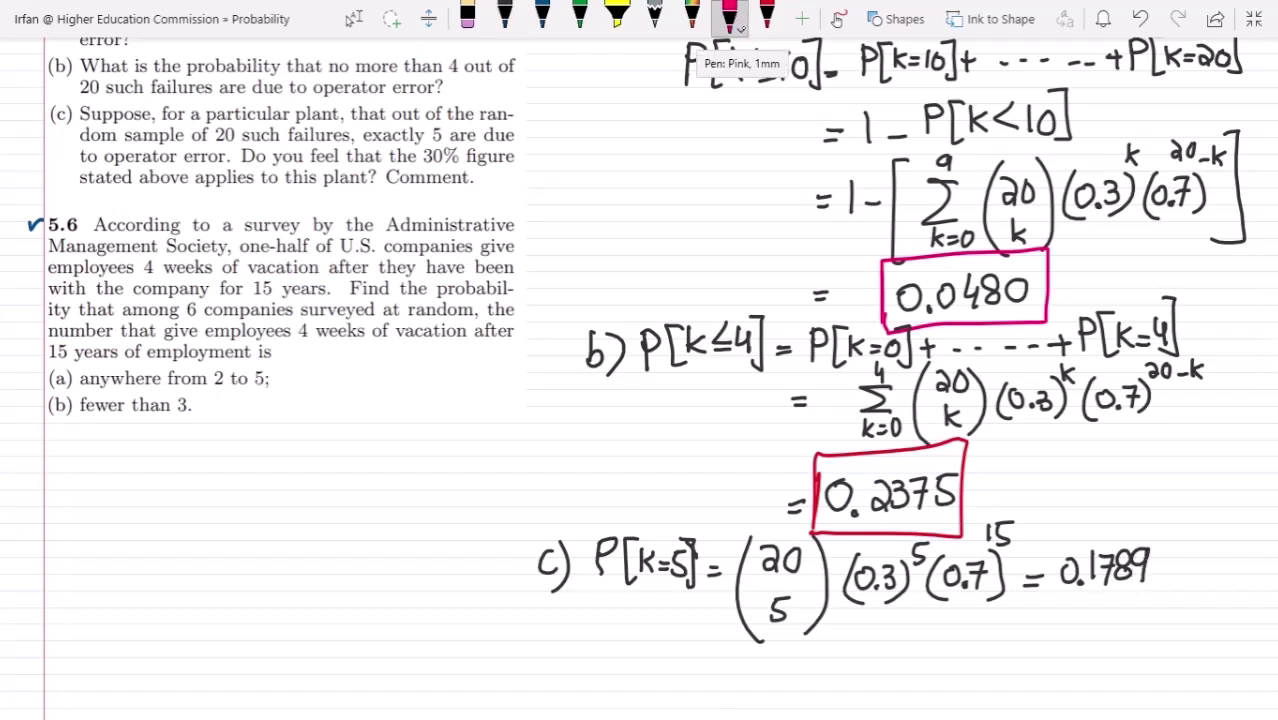
pyautogui.click(767, 15)
# Draw a red rectangle around the part (c) result 0.1789.
pyautogui.moveTo(1048, 526); pyautogui.dragTo(1044, 602)
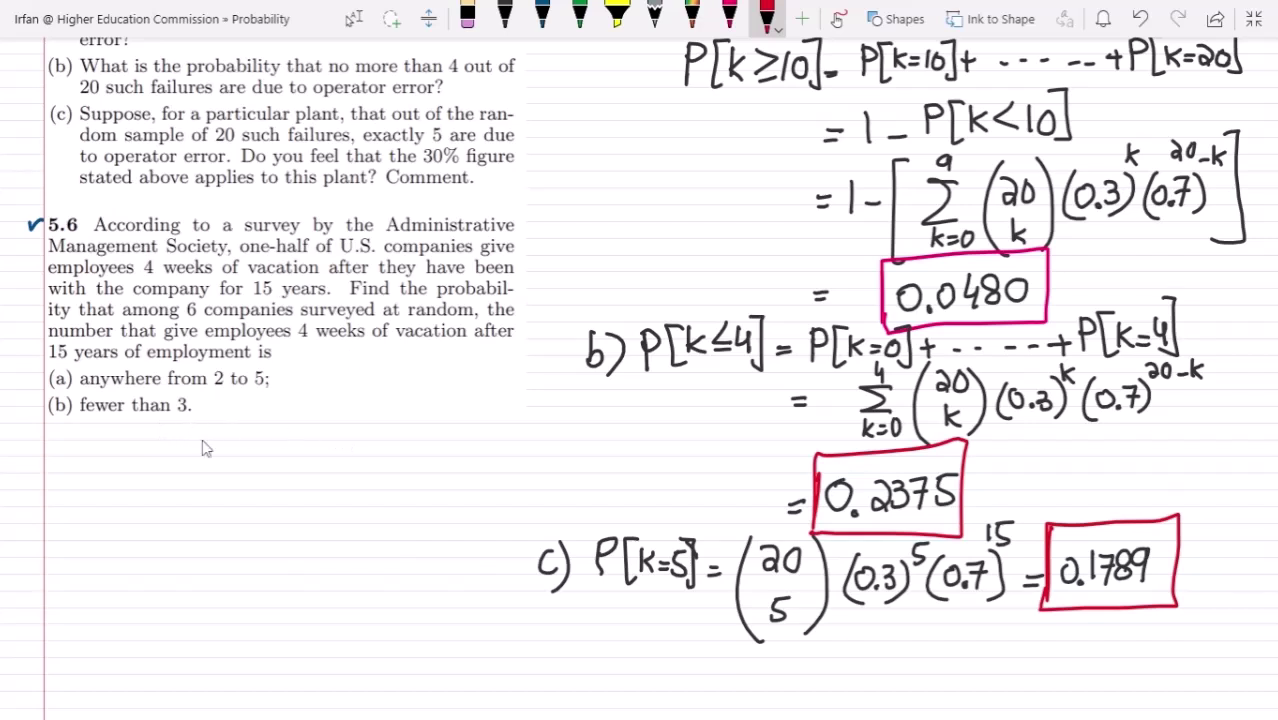
# In dark blue ink, write '5.6) Given: p=0.5' under the problem 5.6 text.
pyautogui.click(541, 14)
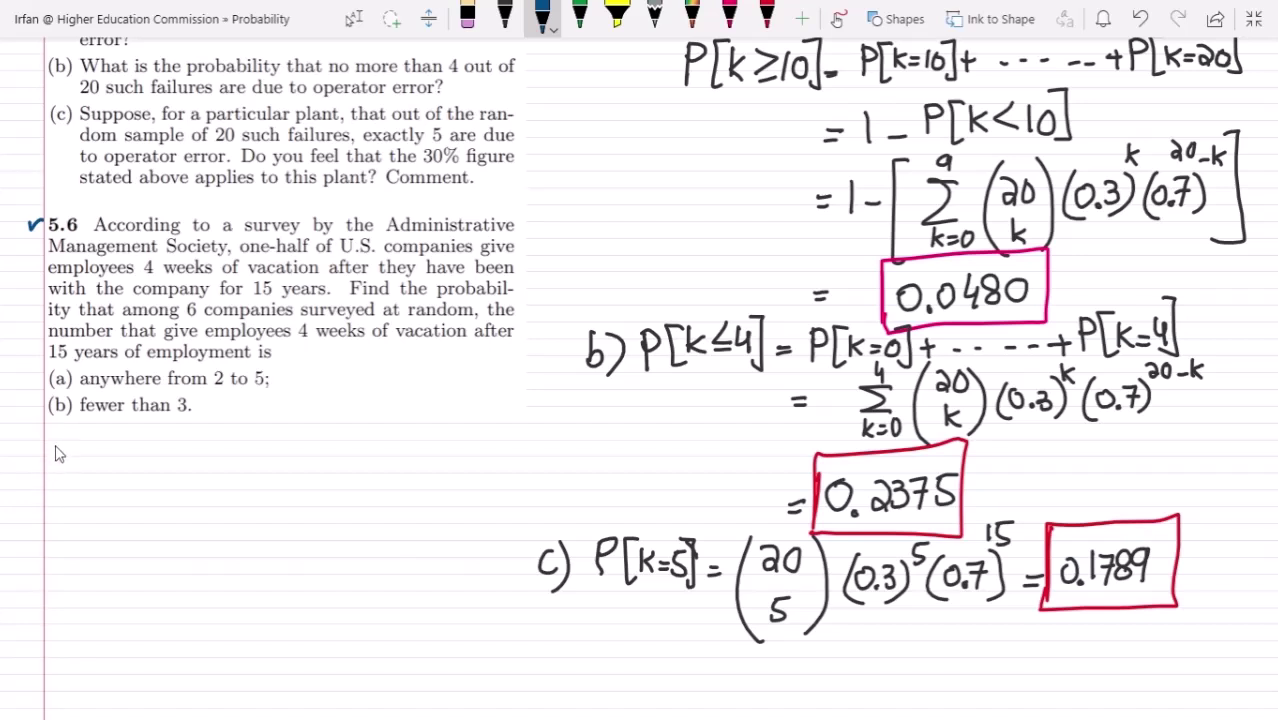
pyautogui.moveTo(55, 453)
pyautogui.mouseDown()
pyautogui.moveTo(82, 470)
pyautogui.moveTo(92, 435)
pyautogui.moveTo(80, 487)
pyautogui.mouseUp()
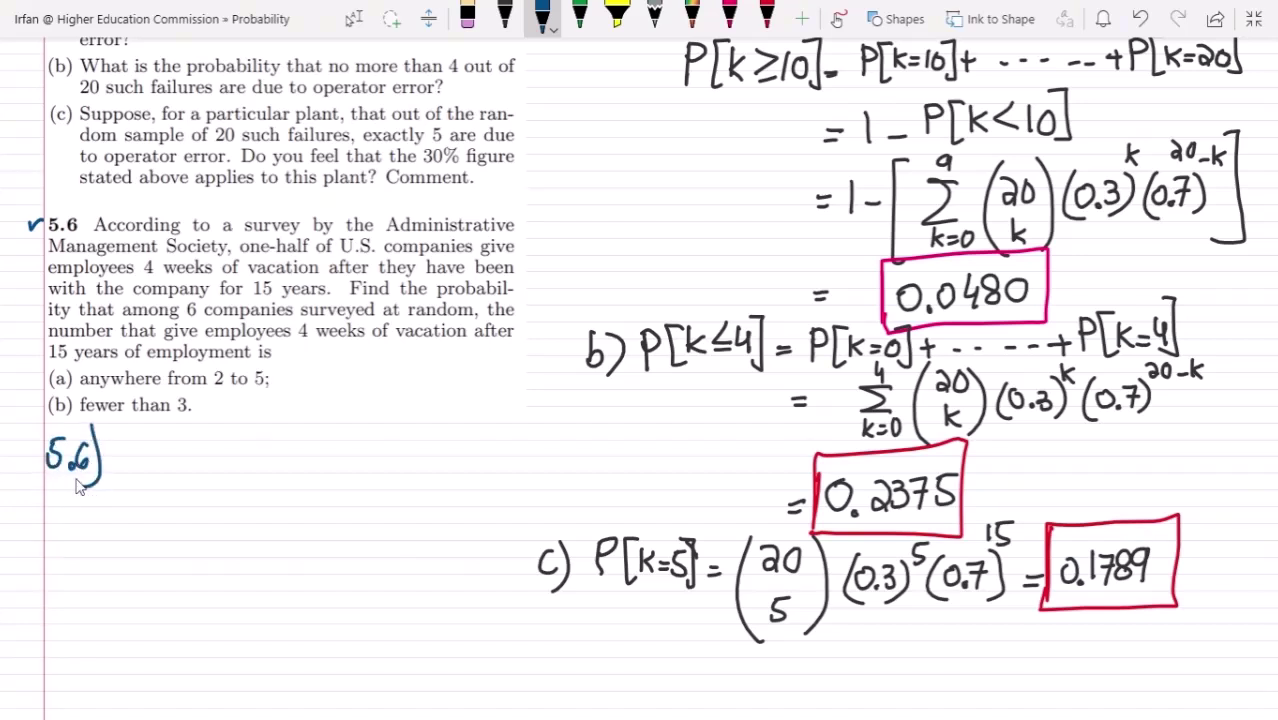
pyautogui.moveTo(150, 440)
pyautogui.mouseDown()
pyautogui.moveTo(125, 470)
pyautogui.moveTo(143, 485)
pyautogui.moveTo(178, 458)
pyautogui.moveTo(198, 468)
pyautogui.mouseUp()
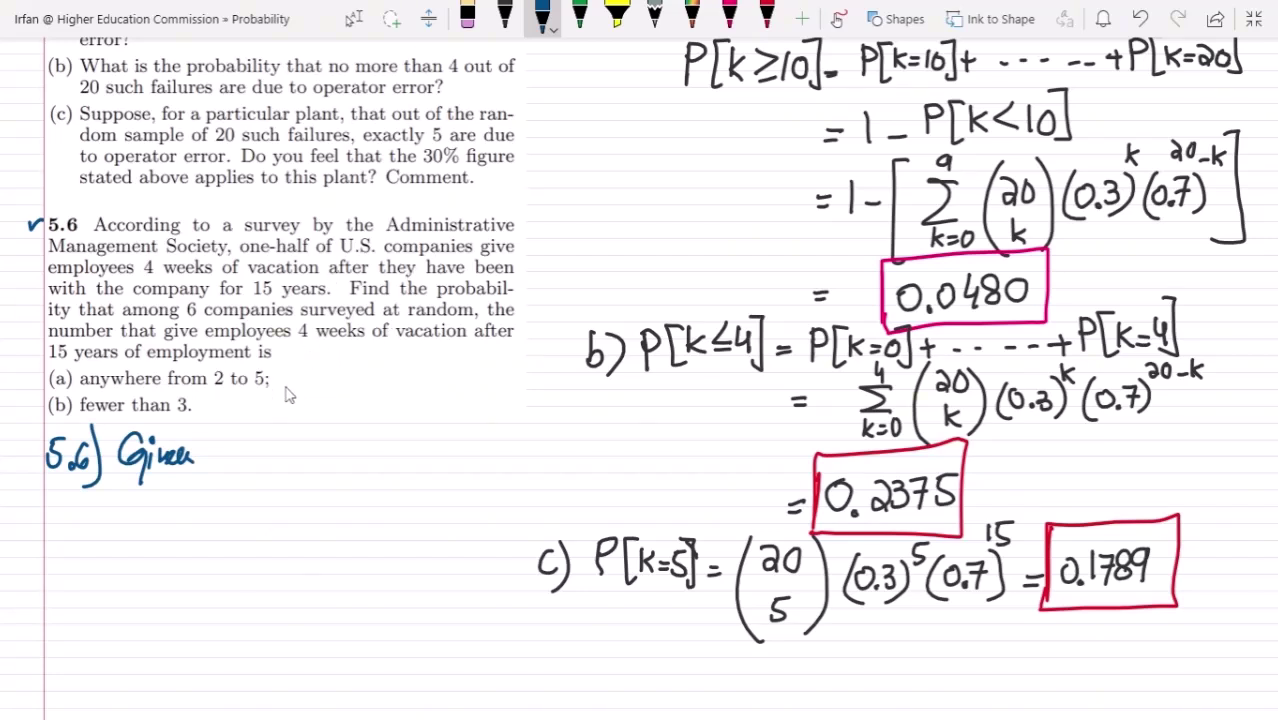
pyautogui.click(210, 452)
pyautogui.click(210, 472)
pyautogui.moveTo(212, 463); pyautogui.dragTo(226, 461)
pyautogui.moveTo(125, 476)
pyautogui.mouseDown()
pyautogui.moveTo(198, 470)
pyautogui.moveTo(246, 492)
pyautogui.mouseUp()
pyautogui.moveTo(248, 447)
pyautogui.mouseDown()
pyautogui.moveTo(249, 466)
pyautogui.moveTo(277, 455)
pyautogui.mouseUp()
pyautogui.moveTo(264, 464); pyautogui.dragTo(278, 464)
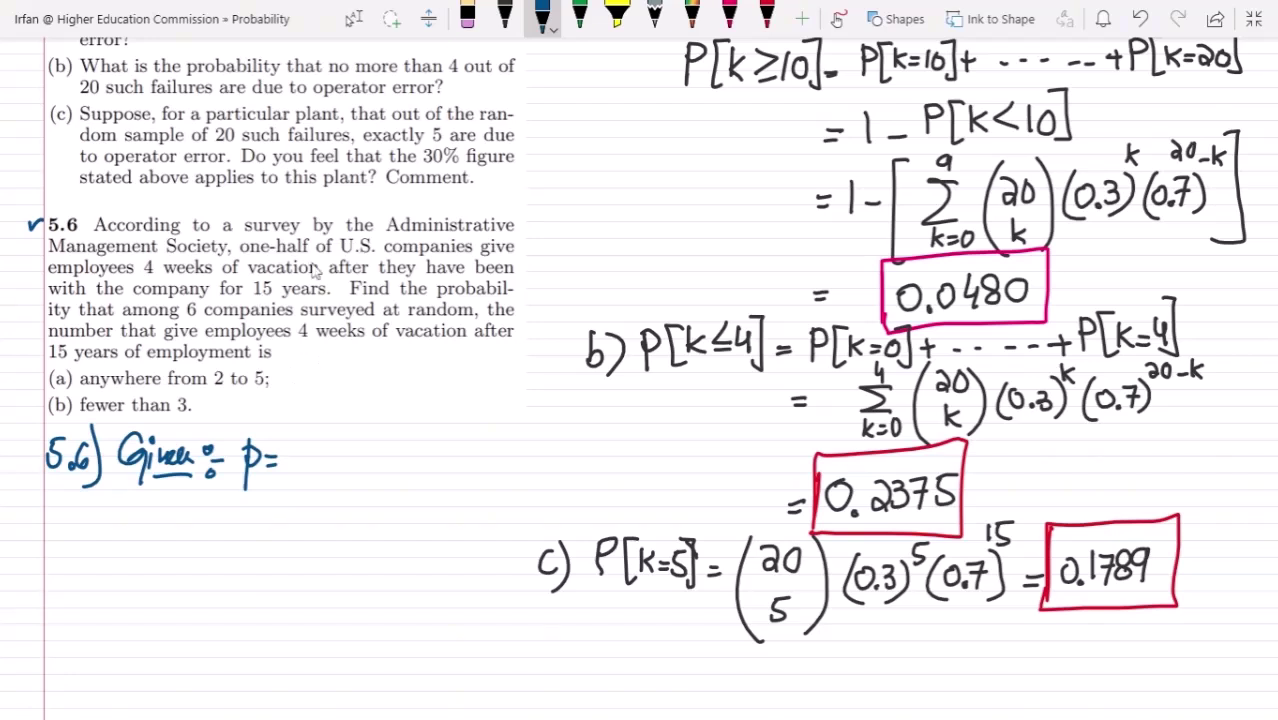
pyautogui.moveTo(300, 444)
pyautogui.mouseDown()
pyautogui.moveTo(309, 479)
pyautogui.moveTo(330, 472)
pyautogui.moveTo(338, 438)
pyautogui.mouseUp()
pyautogui.click(309, 468)
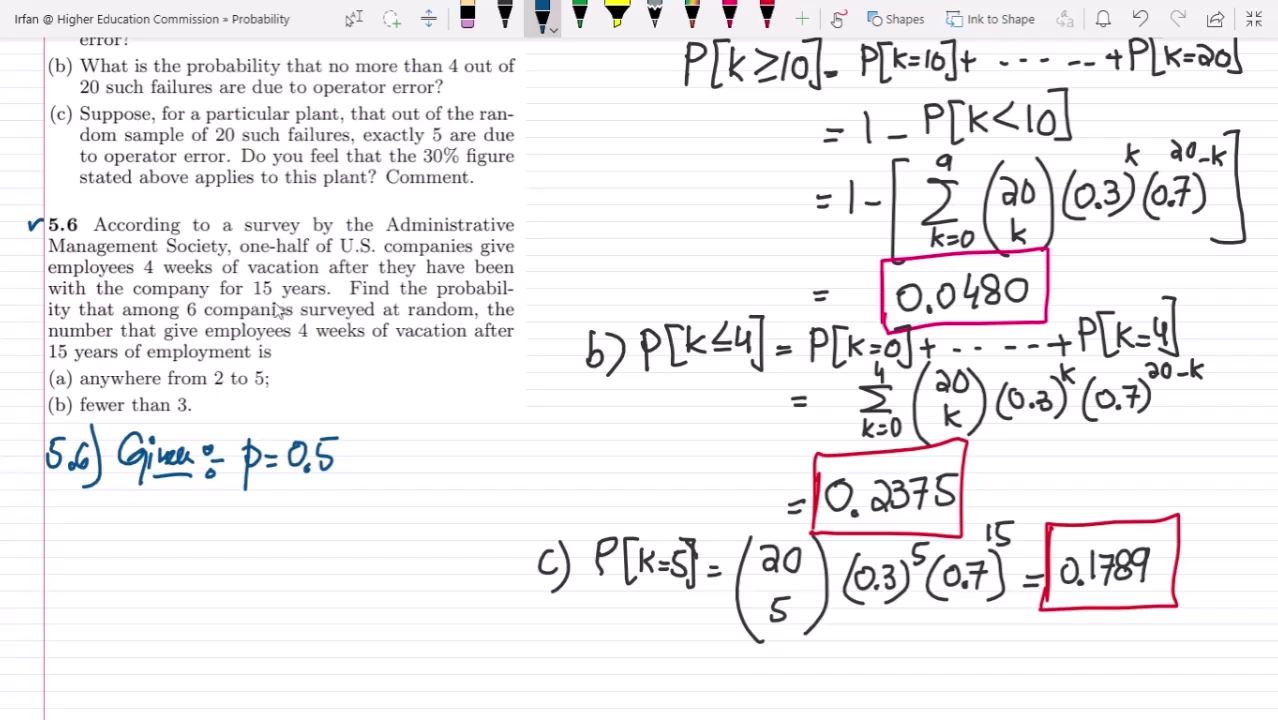
# Add q=0.5 after p, and n=6 on the line below.
pyautogui.moveTo(354, 467); pyautogui.dragTo(348, 490)
pyautogui.moveTo(398, 444)
pyautogui.mouseDown()
pyautogui.moveTo(382, 488)
pyautogui.moveTo(403, 482)
pyautogui.moveTo(417, 453)
pyautogui.mouseUp()
pyautogui.moveTo(404, 466); pyautogui.dragTo(419, 463)
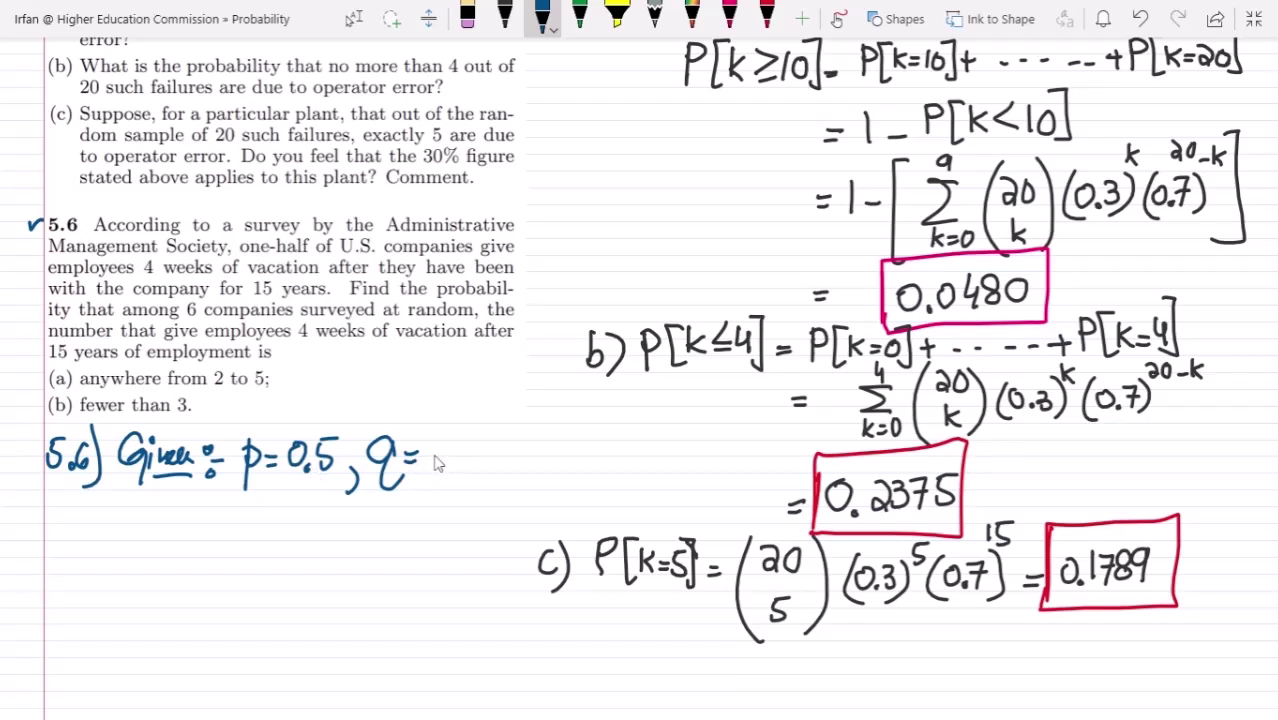
pyautogui.moveTo(441, 446)
pyautogui.mouseDown()
pyautogui.moveTo(457, 466)
pyautogui.moveTo(473, 440)
pyautogui.mouseUp()
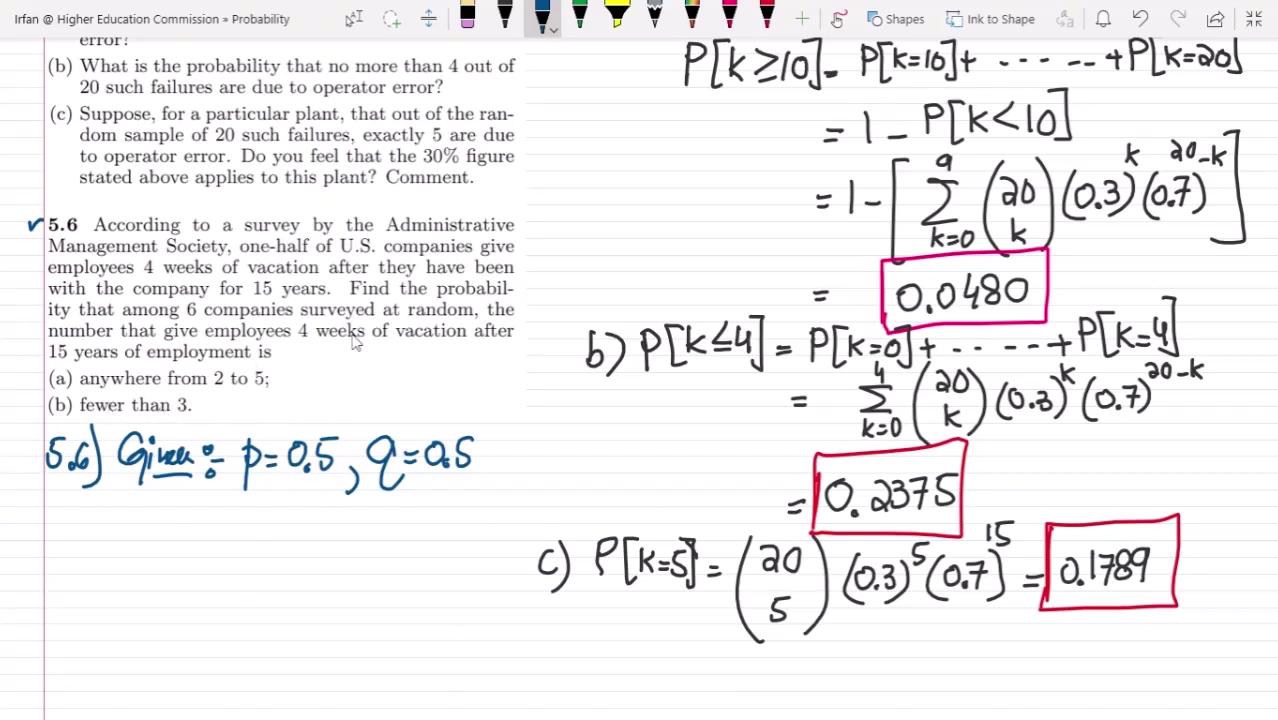
pyautogui.moveTo(208, 532)
pyautogui.mouseDown()
pyautogui.moveTo(216, 516)
pyautogui.moveTo(225, 533)
pyautogui.mouseUp()
pyautogui.moveTo(231, 521); pyautogui.dragTo(246, 528)
pyautogui.moveTo(267, 508)
pyautogui.mouseDown()
pyautogui.moveTo(256, 530)
pyautogui.moveTo(259, 520)
pyautogui.mouseUp()
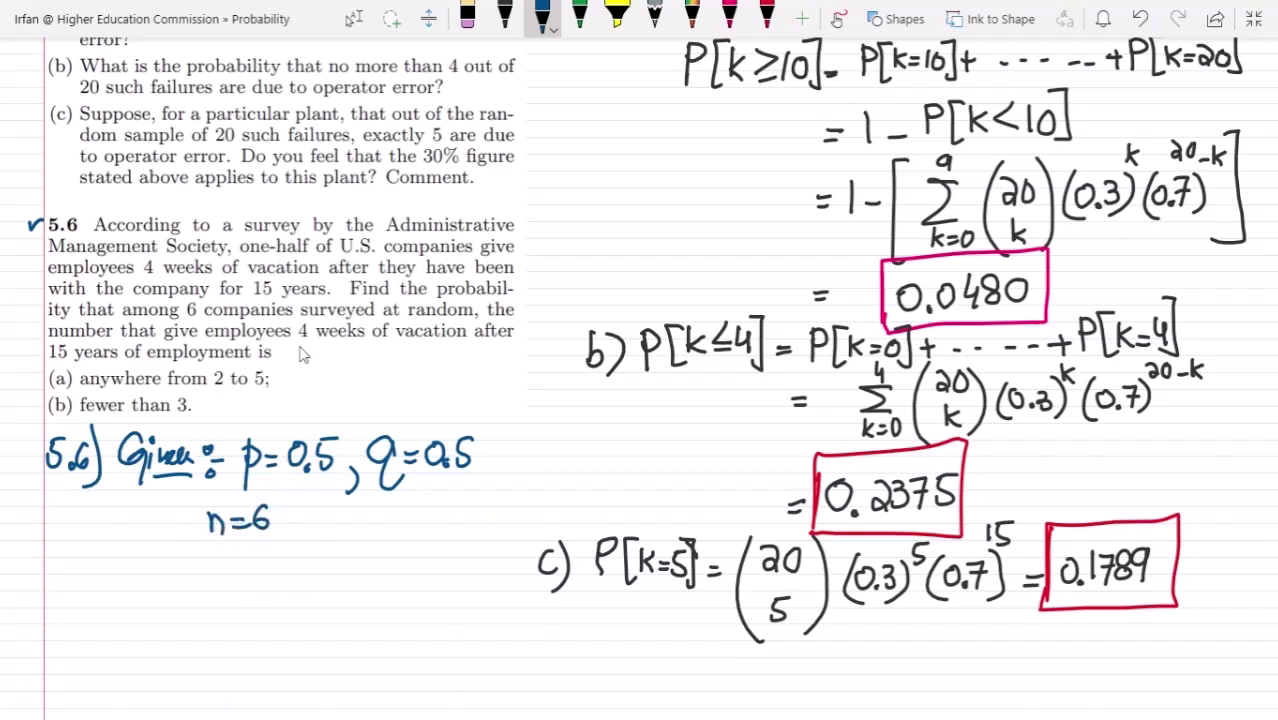